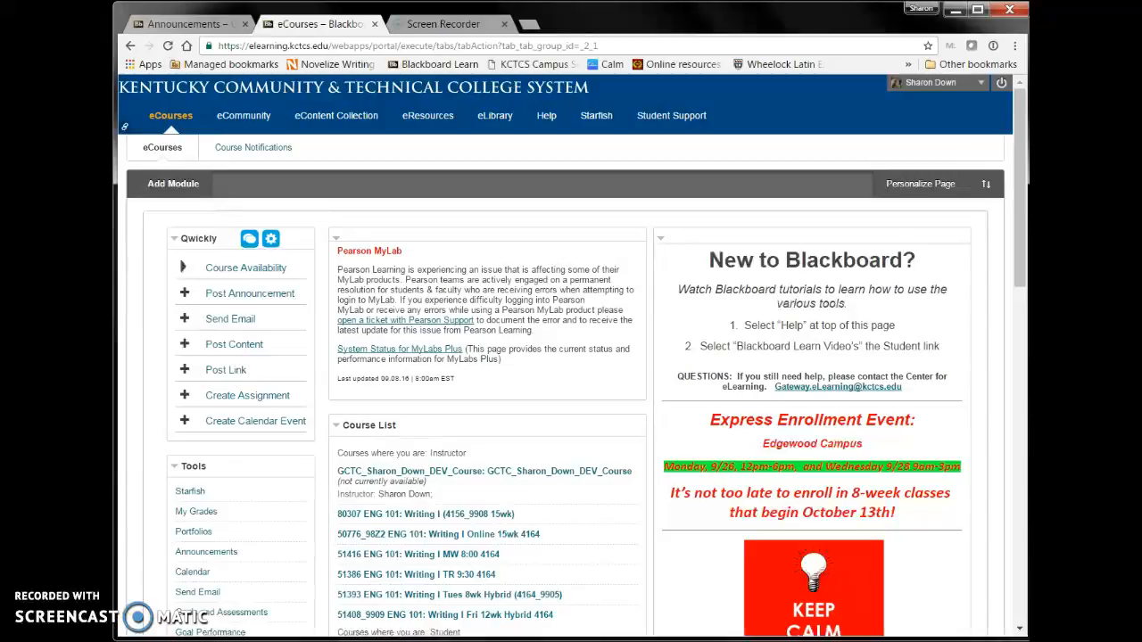
- Open the English 101 page of the GCTC English Adjunct Faculty community and go to the Common Test 2016-17 item
click(245, 117)
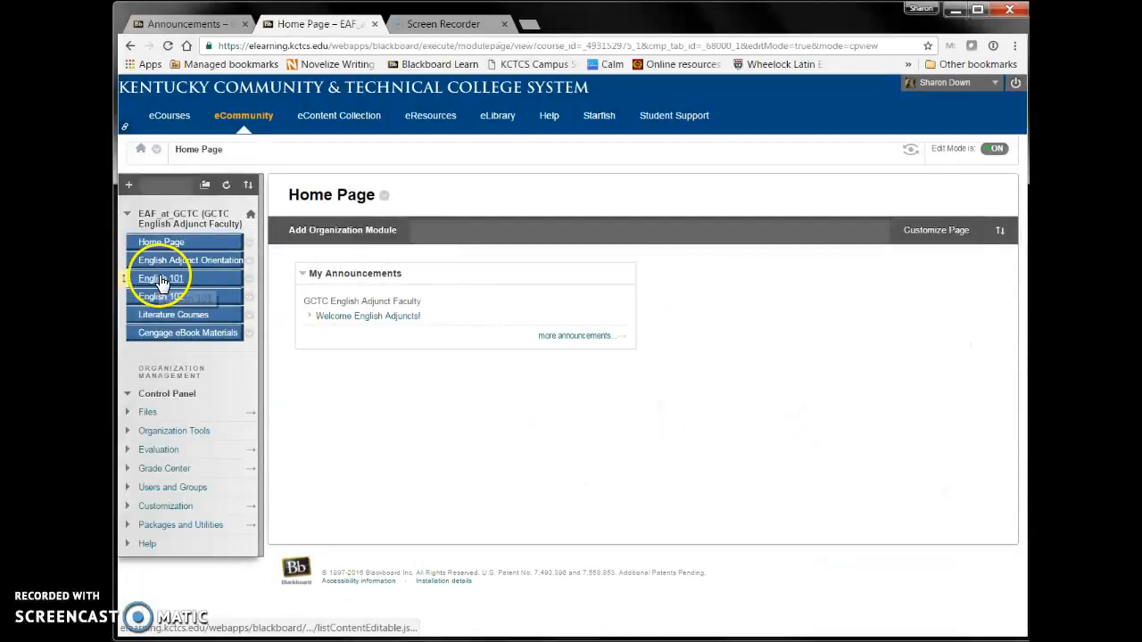
click(160, 281)
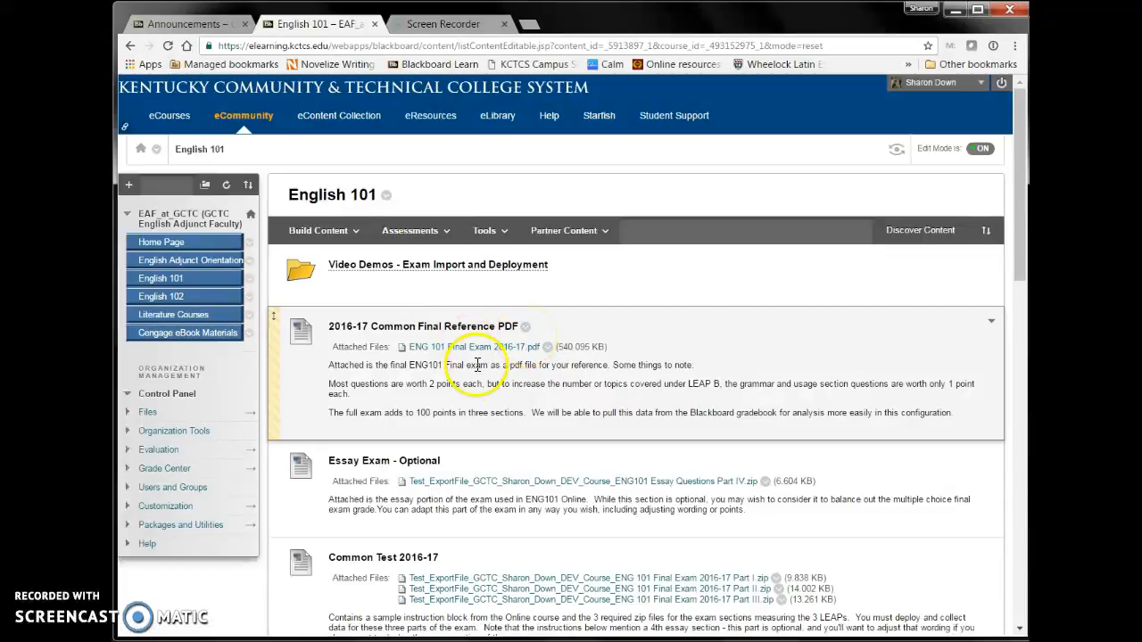
scroll(572, 428, down, 1)
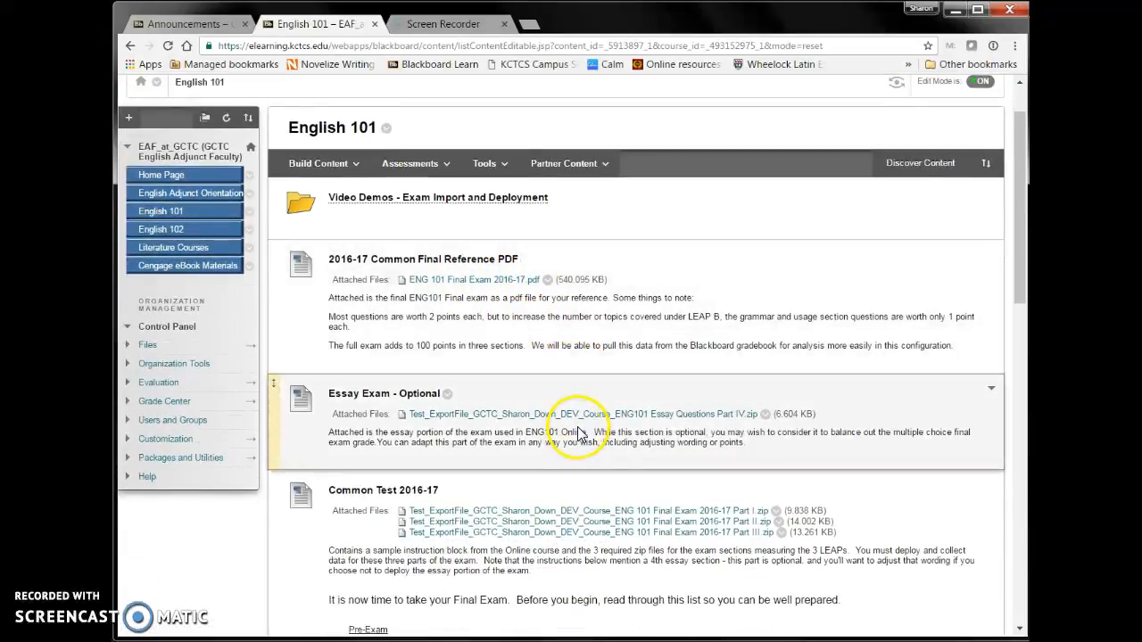
scroll(571, 429, down, 2)
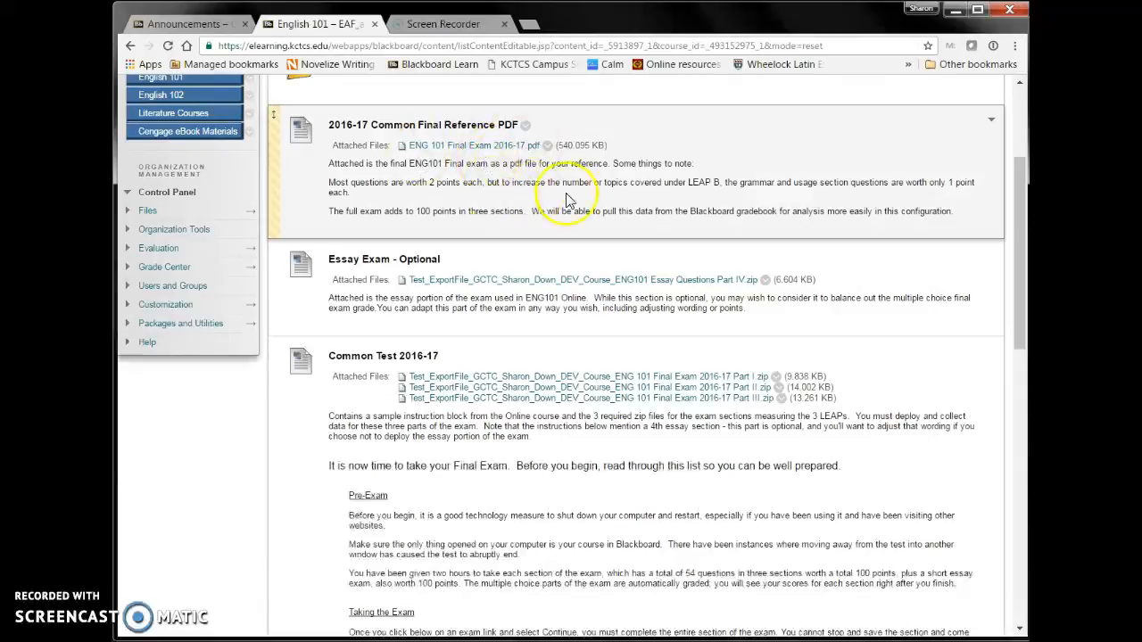
scroll(544, 214, down, 1)
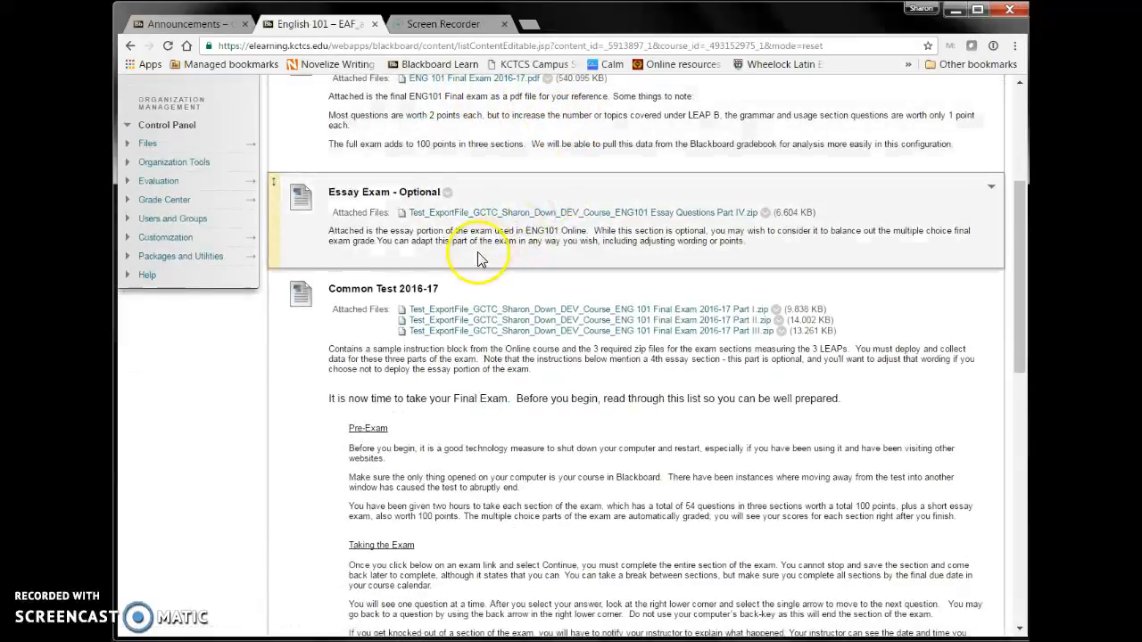
scroll(571, 219, down, 1)
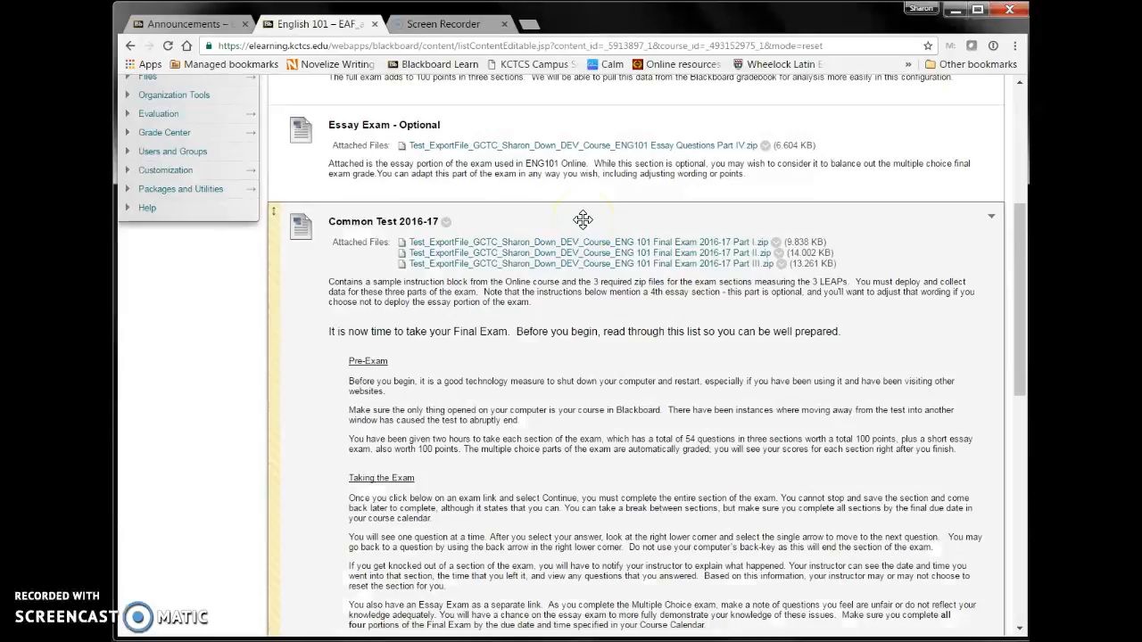
- Save the ENG 101 Final Exam 2016-17 Part I, Part II and Part III zip files from Common Test 2016-17 to the Downloads folder
click(471, 246)
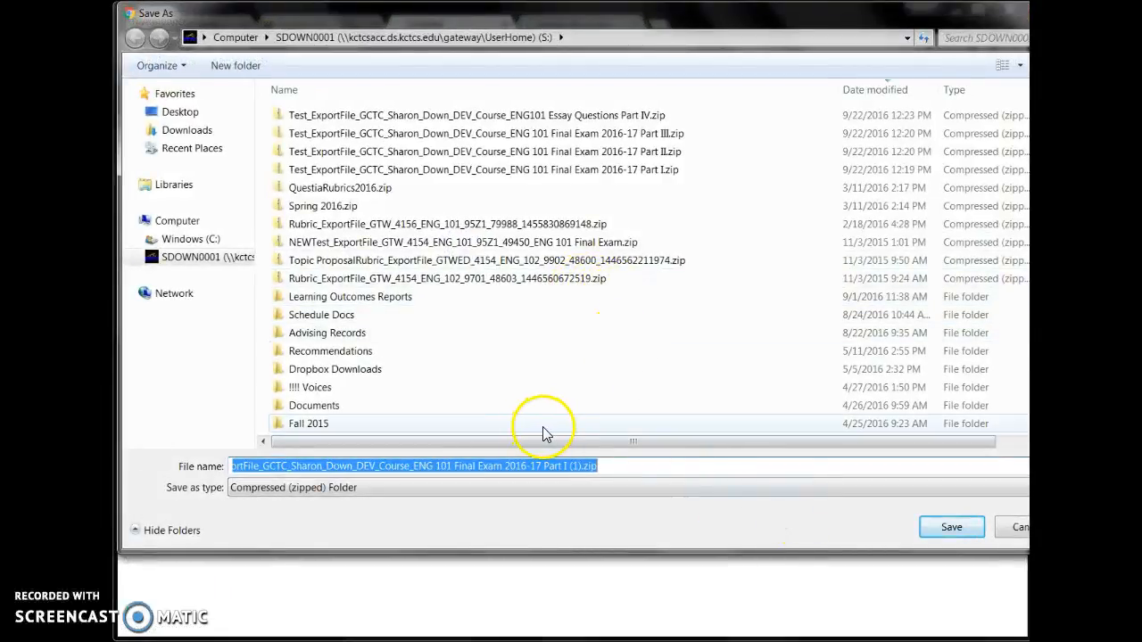
click(186, 130)
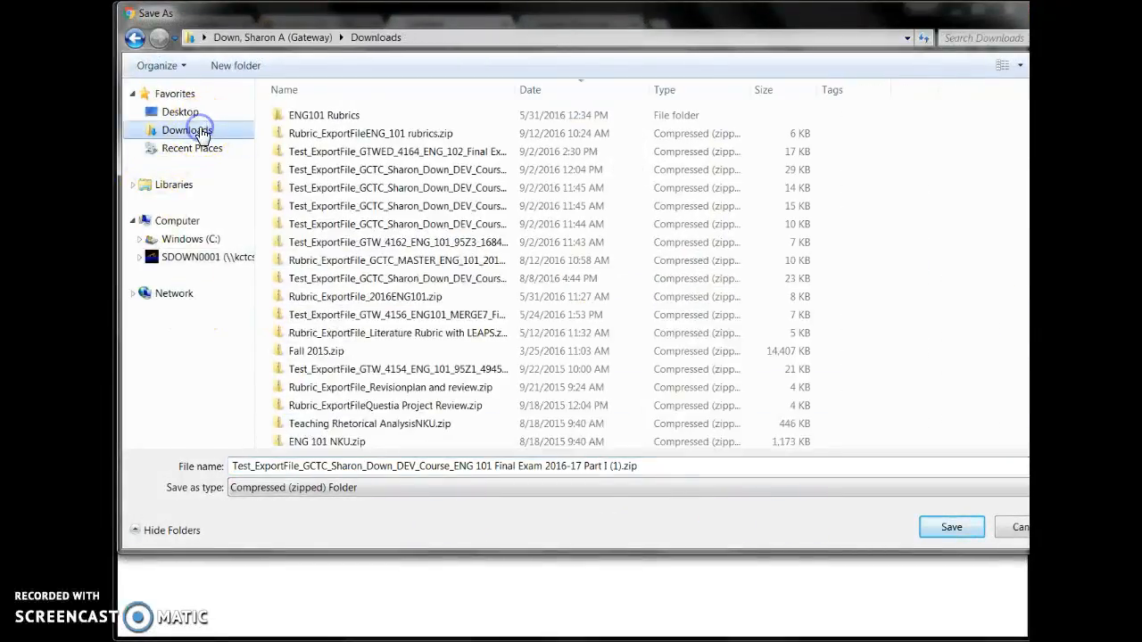
click(949, 527)
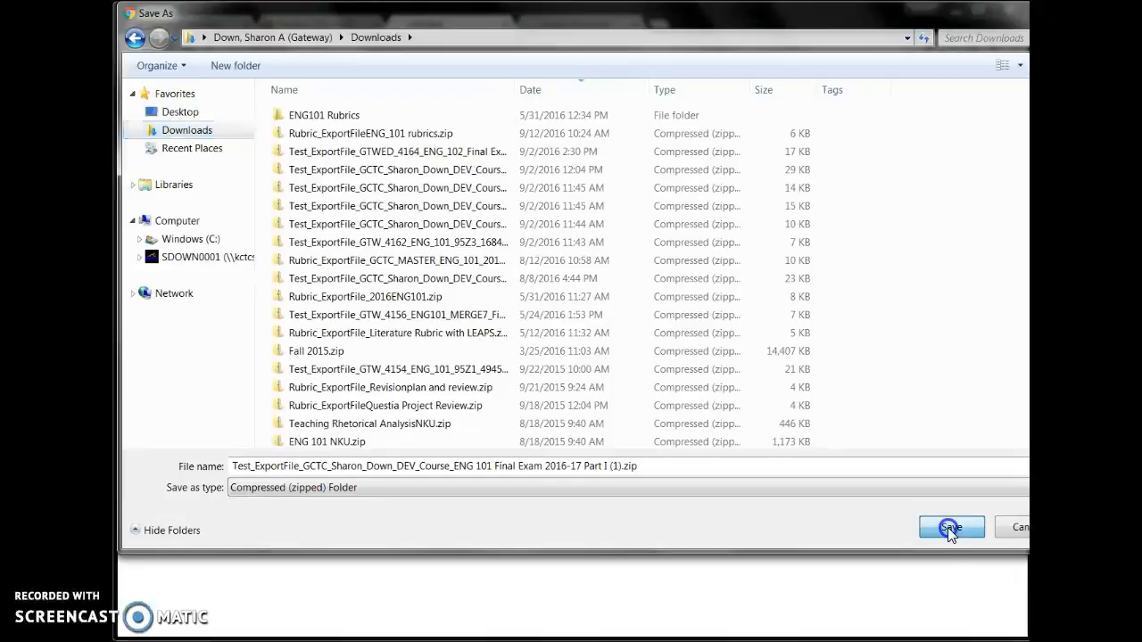
click(553, 252)
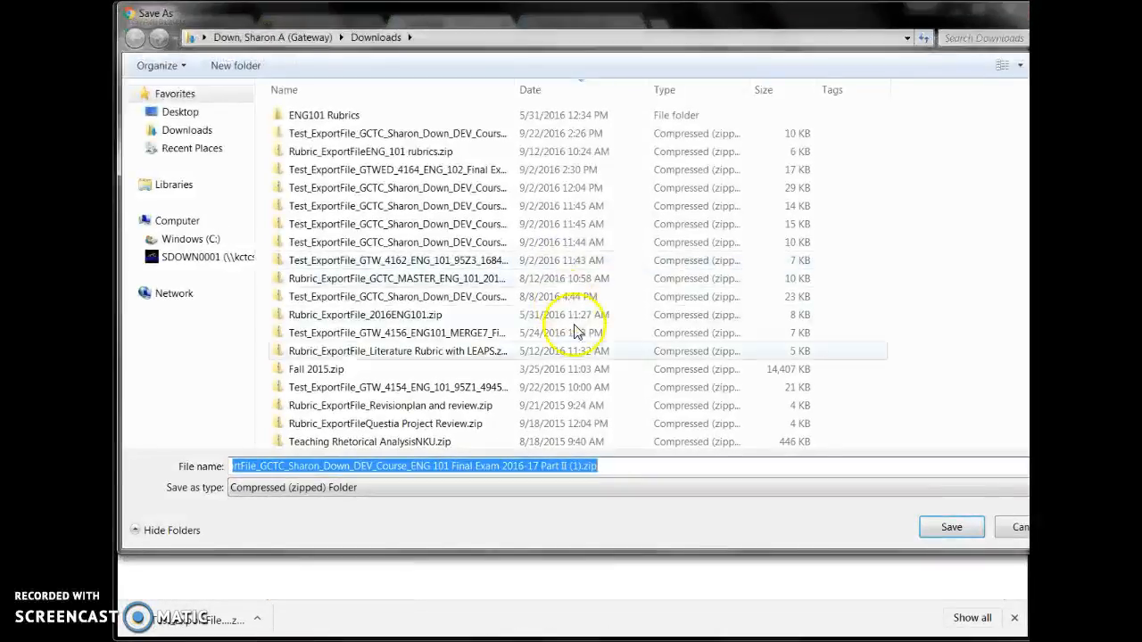
click(940, 527)
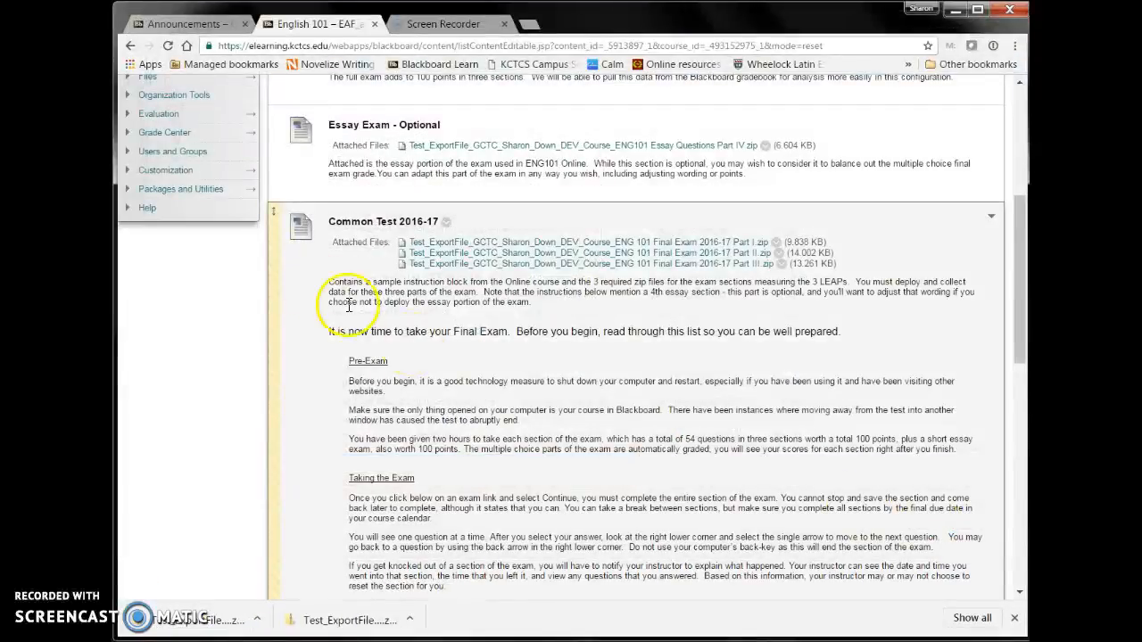
click(471, 264)
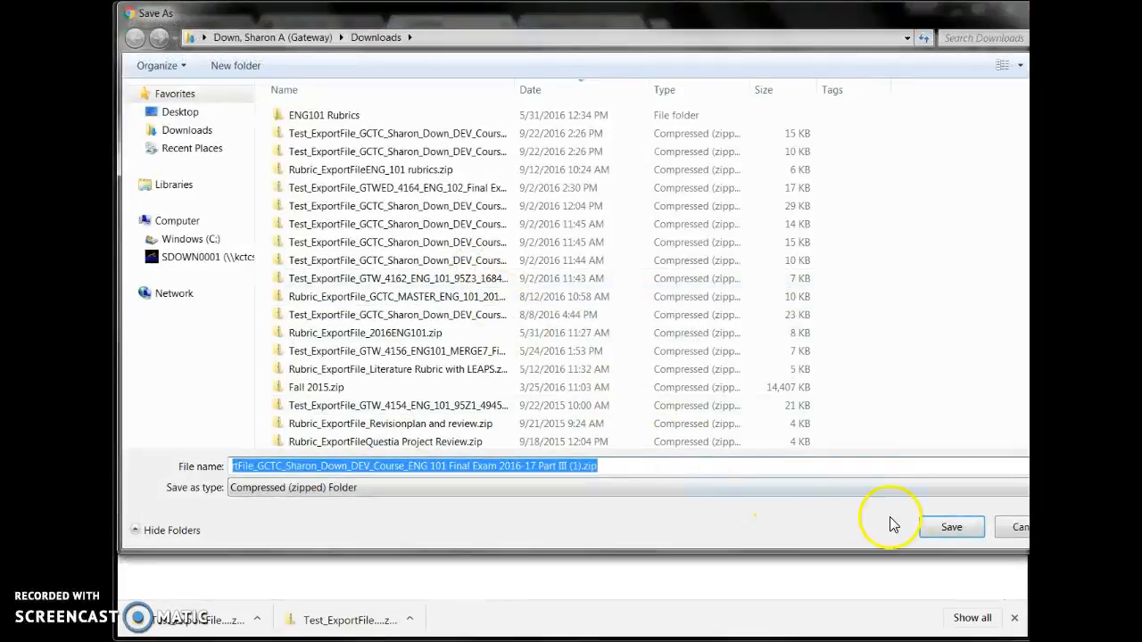
click(944, 524)
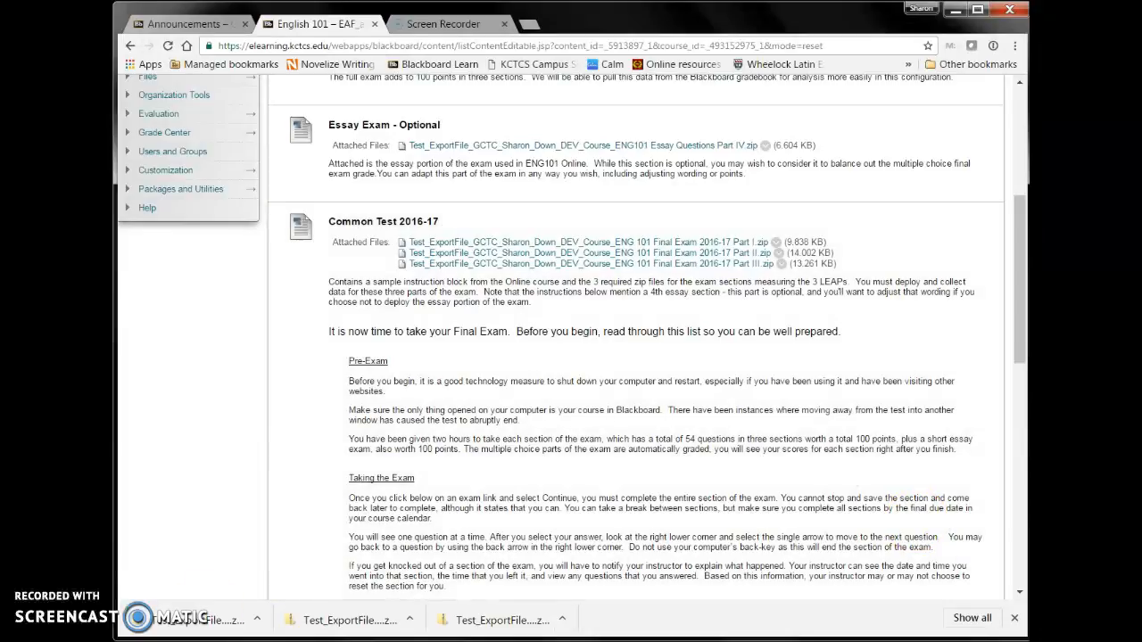
- Check the computer's Downloads folder for the three exam zip files with their full names readable, and close the folder window
click(171, 640)
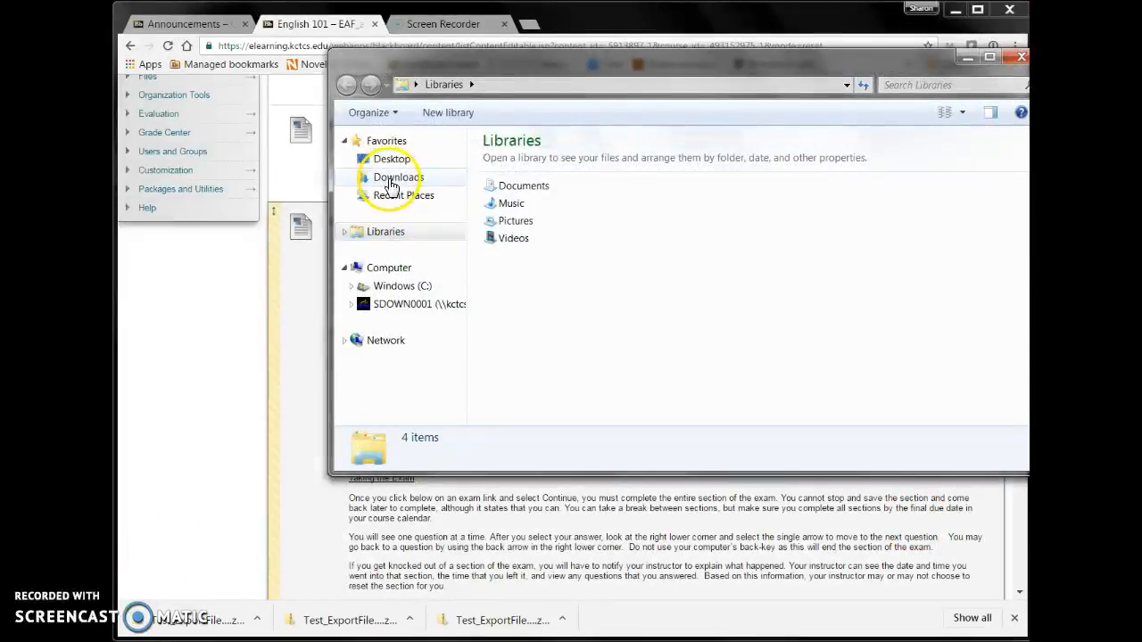
click(392, 178)
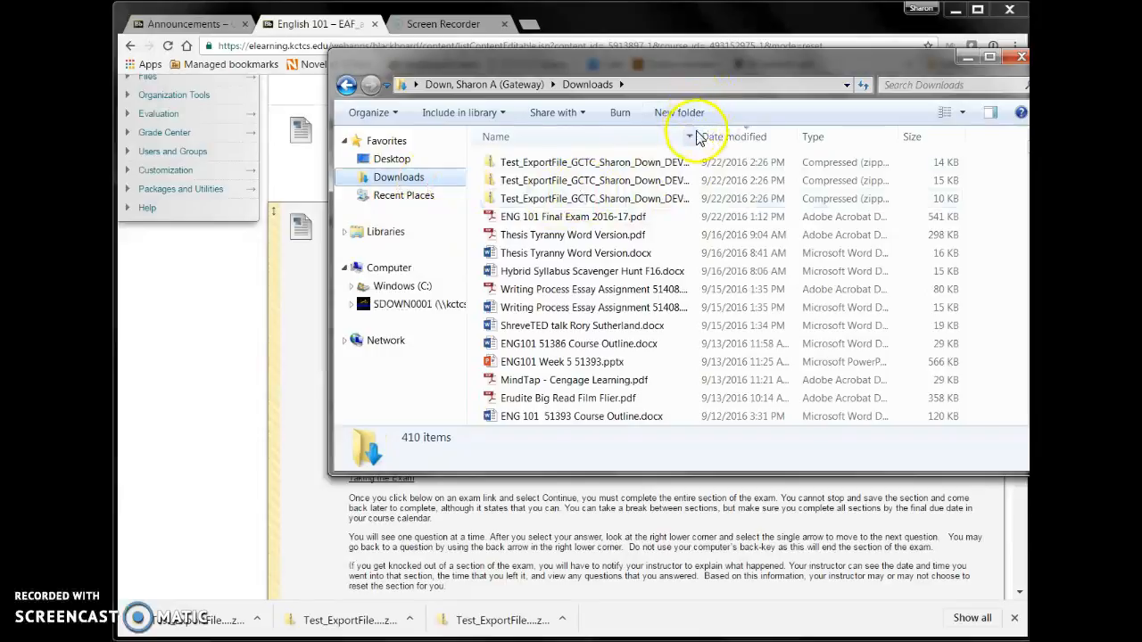
drag(695, 135, 937, 144)
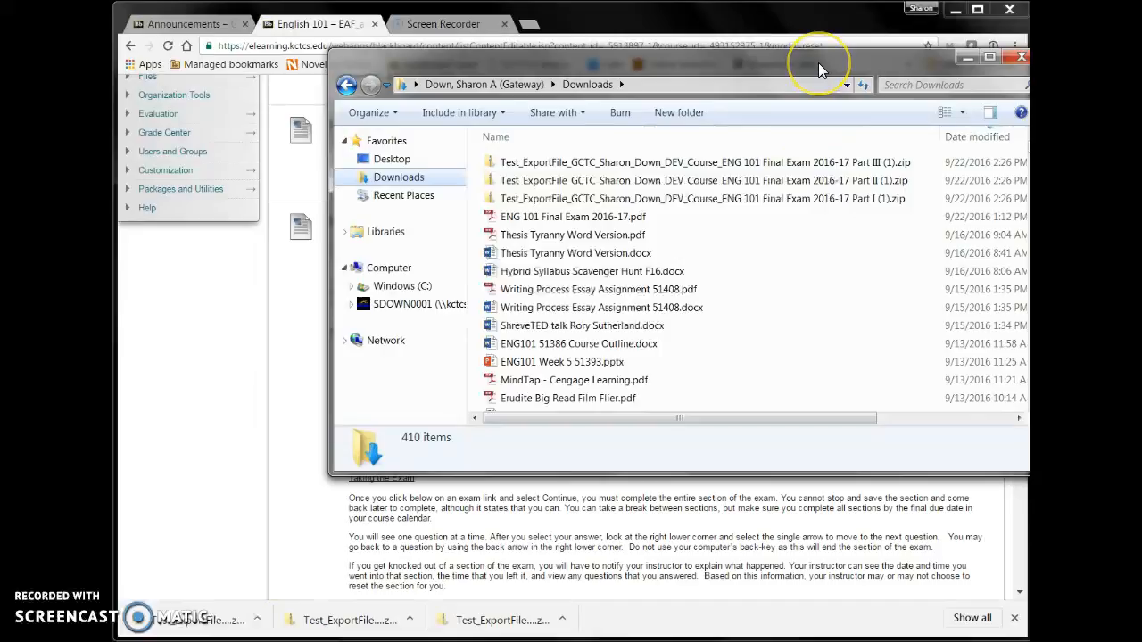
drag(818, 62, 726, 78)
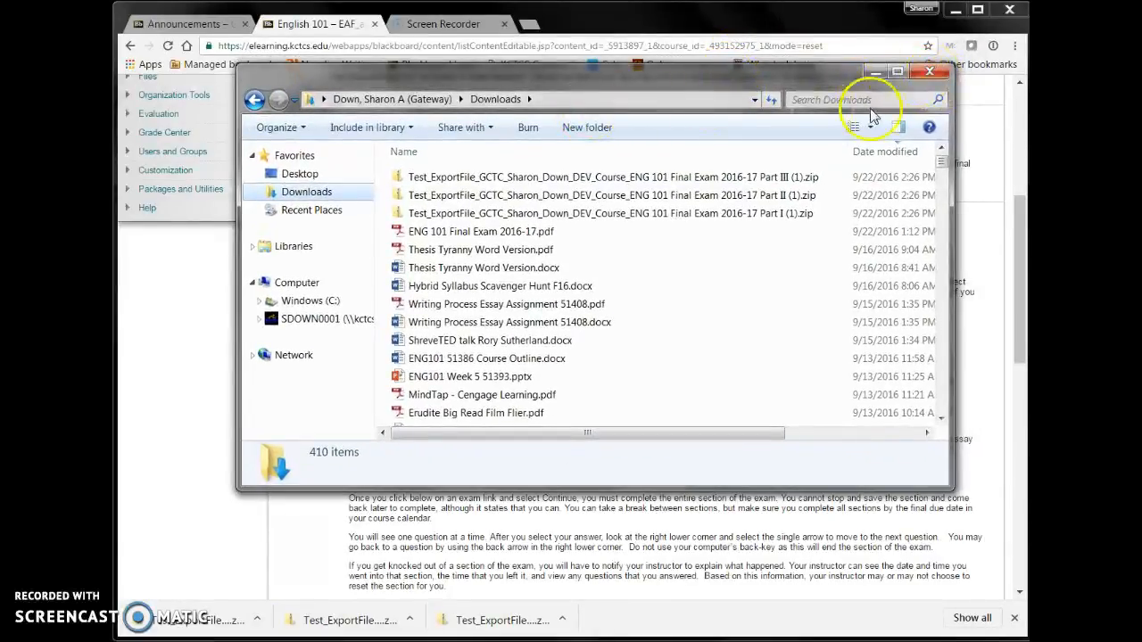
click(928, 73)
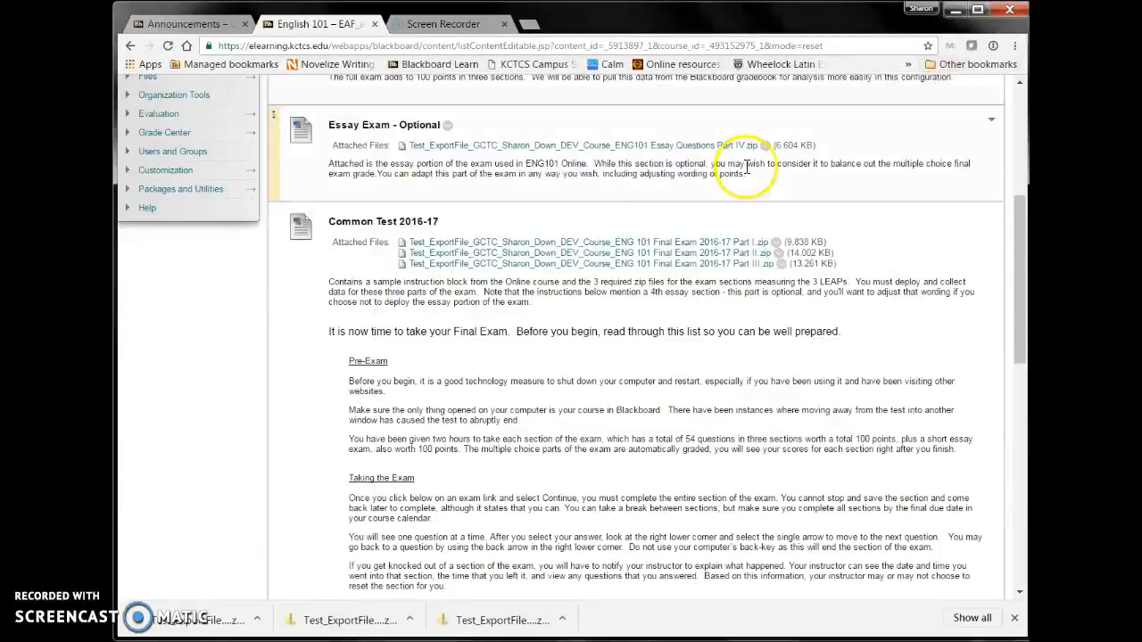
- Open the Tests page under Tests, Surveys, and Pools in the 51386 ENG 101: Writing I course
click(153, 25)
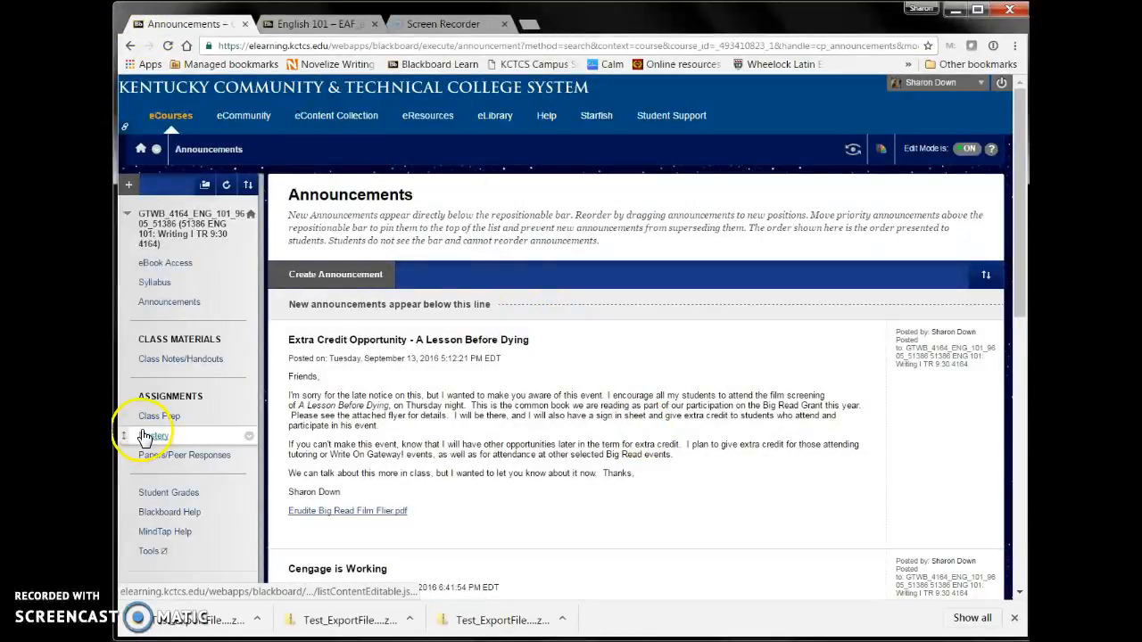
scroll(168, 413, down, 3)
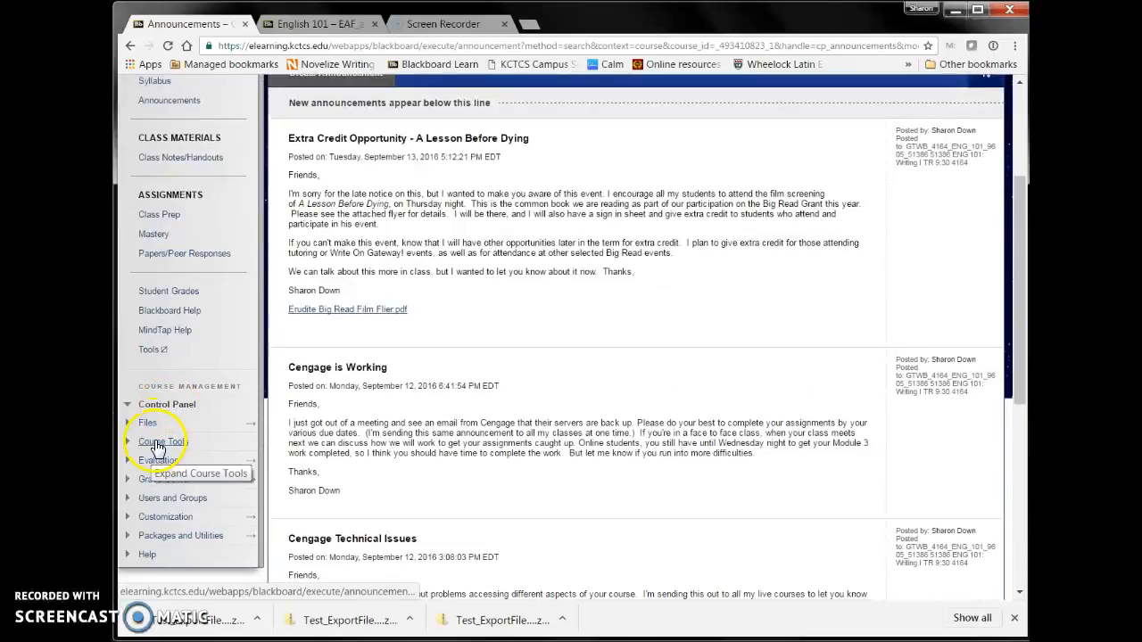
click(158, 446)
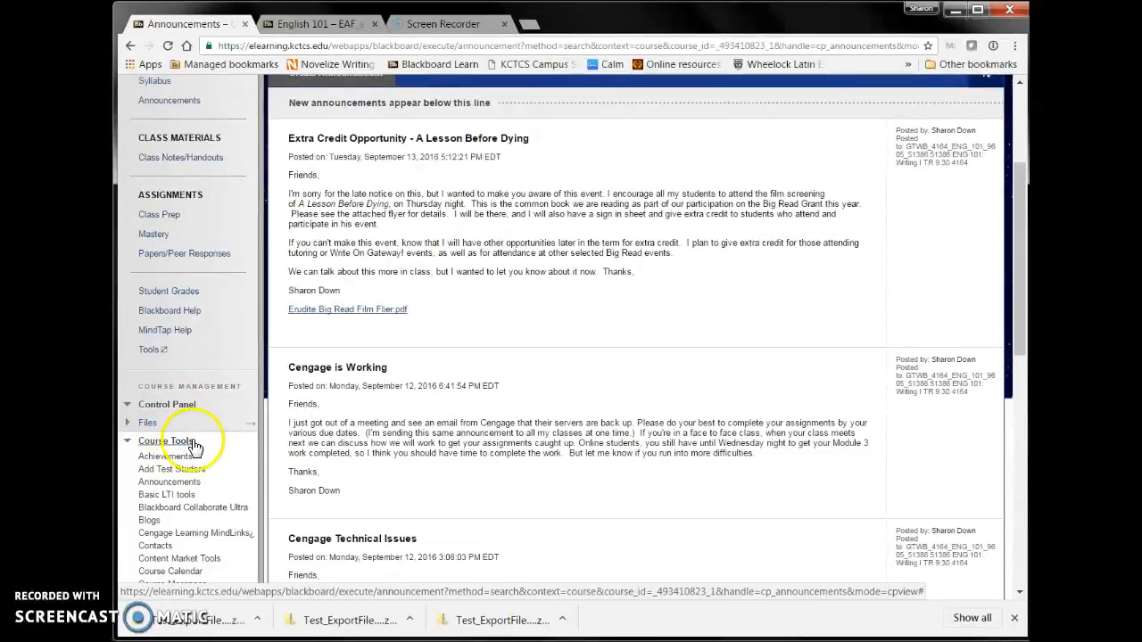
scroll(207, 445, down, 3)
scroll(207, 445, down, 6)
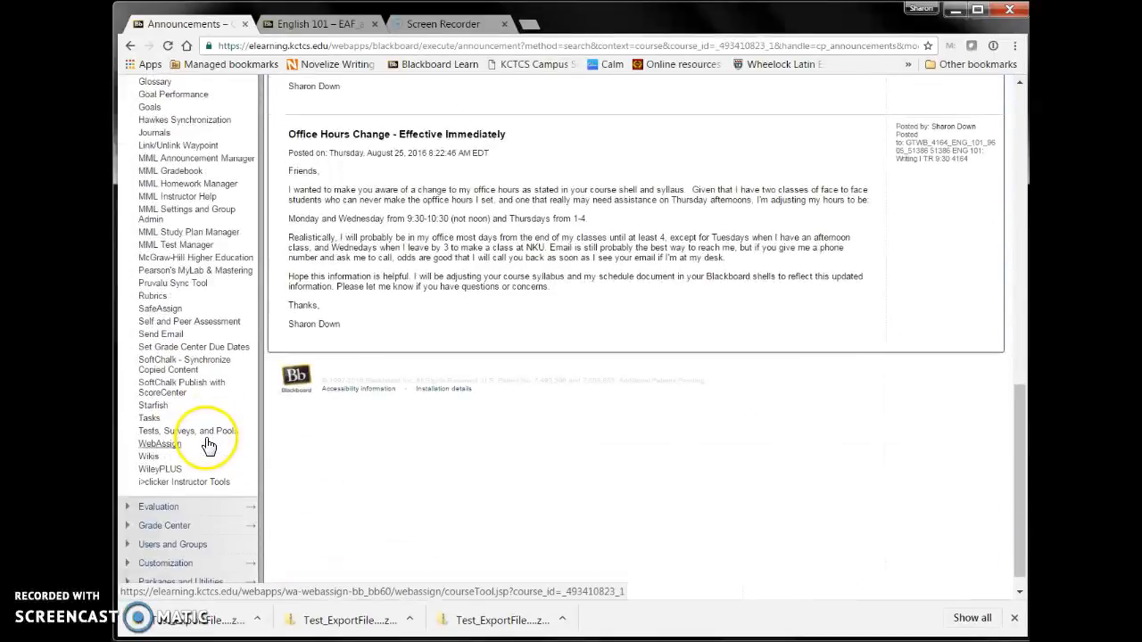
click(205, 436)
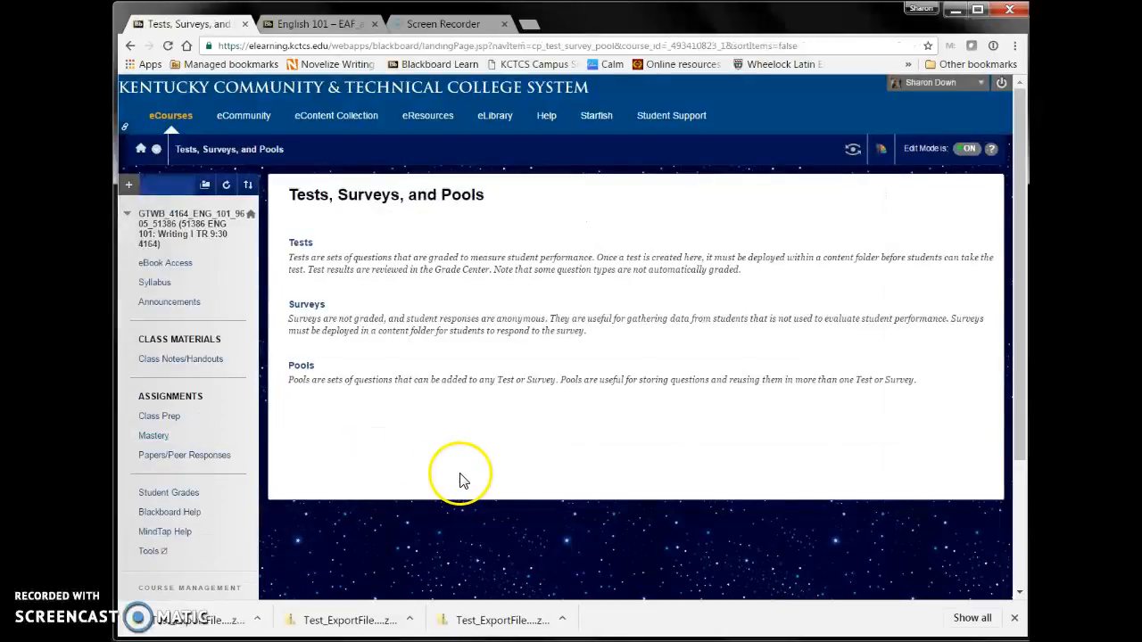
click(301, 244)
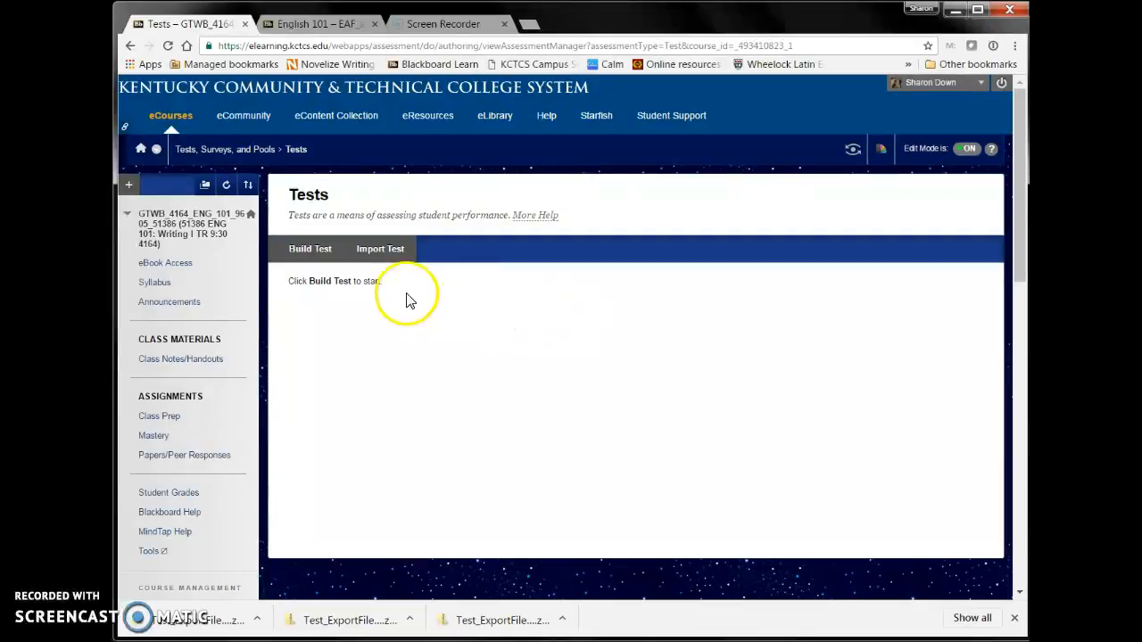
- Import the ENG 101 Final Exam 2016-17 Part I (1).zip test package from the Downloads folder into the course
click(379, 254)
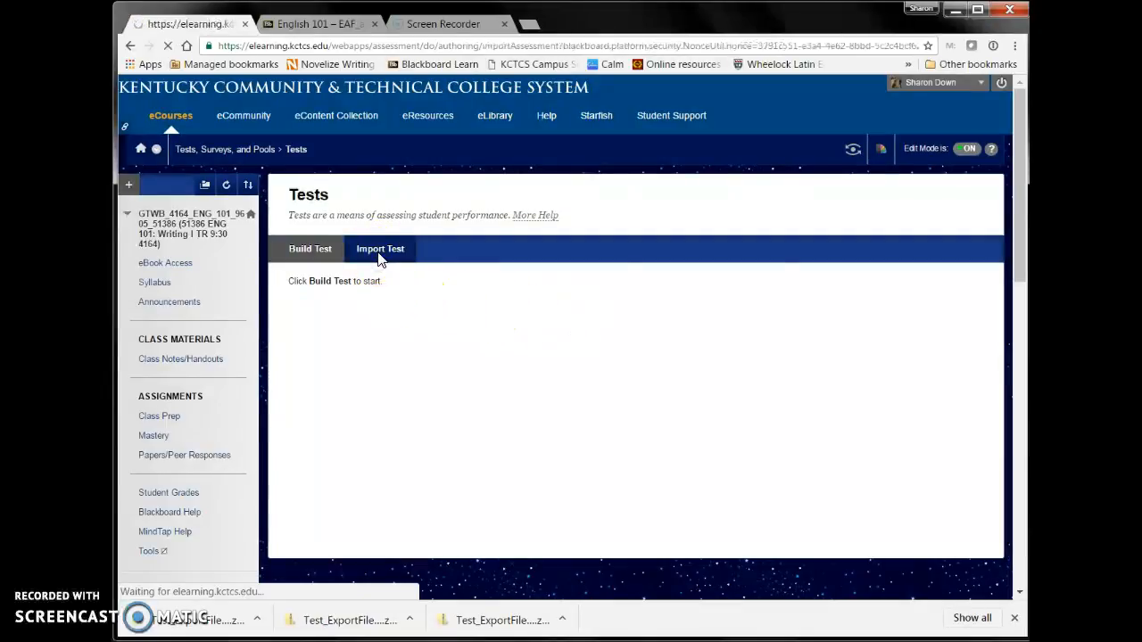
click(455, 379)
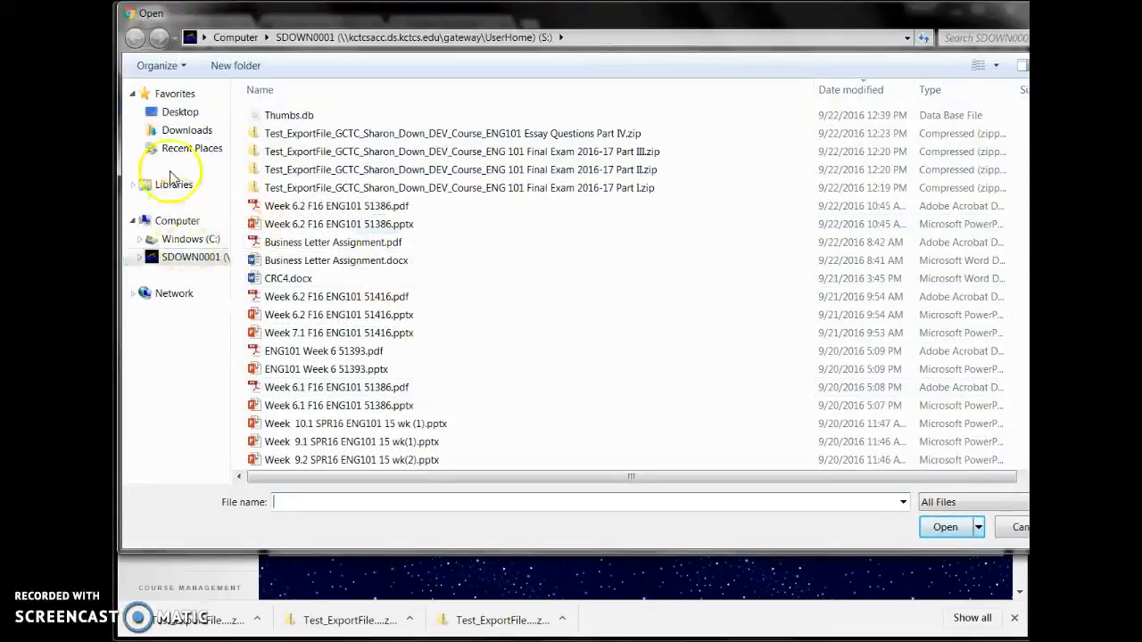
click(169, 134)
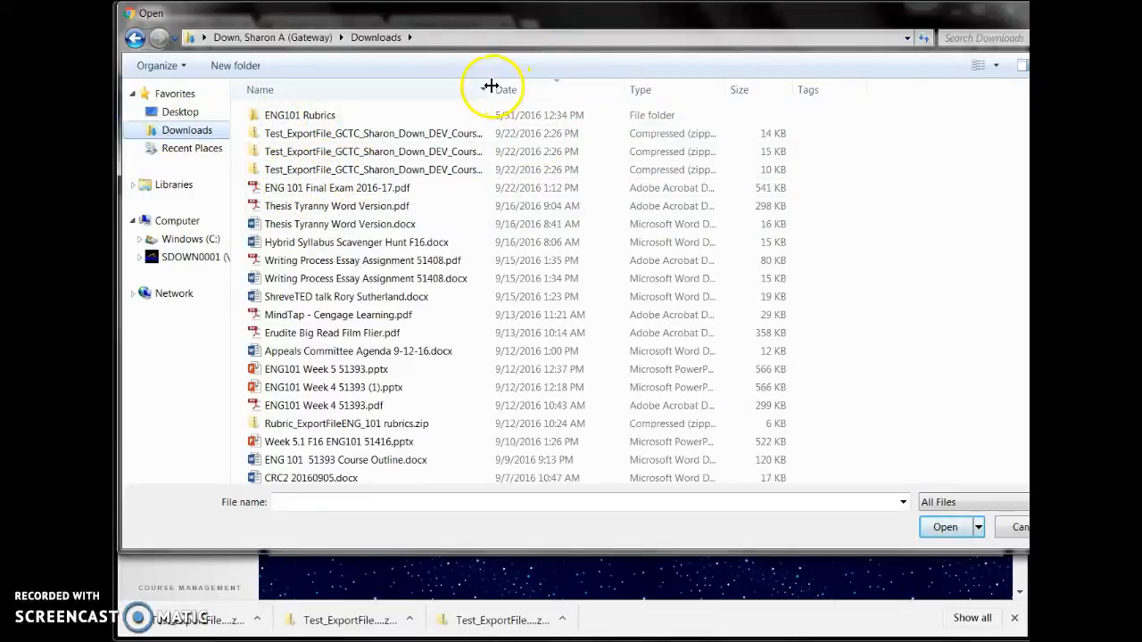
drag(495, 88, 501, 88)
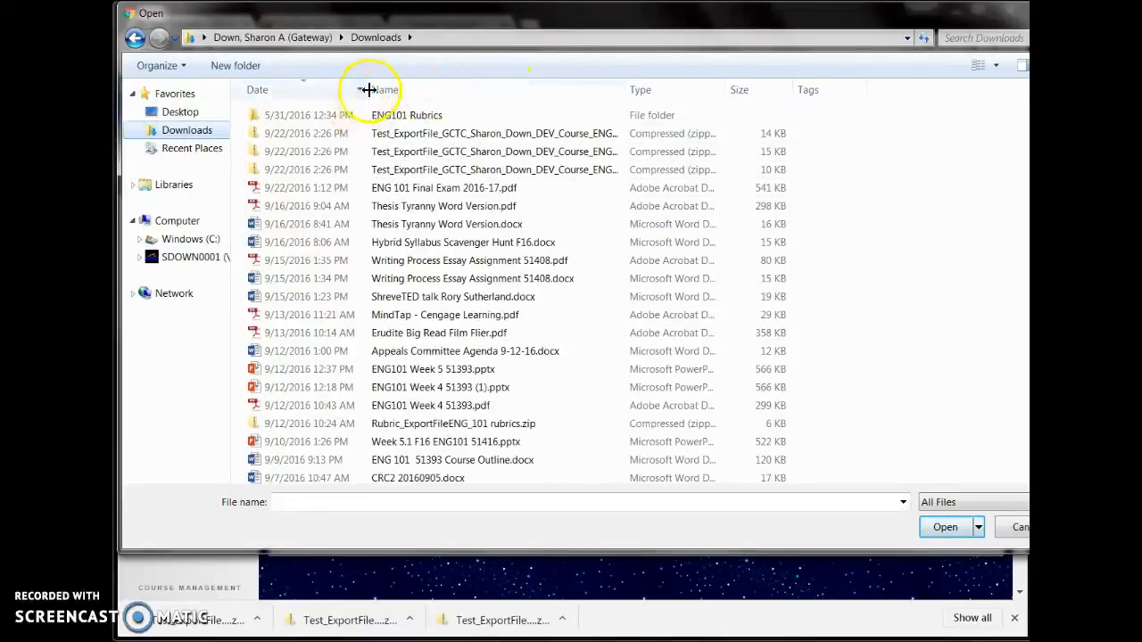
drag(368, 88, 742, 102)
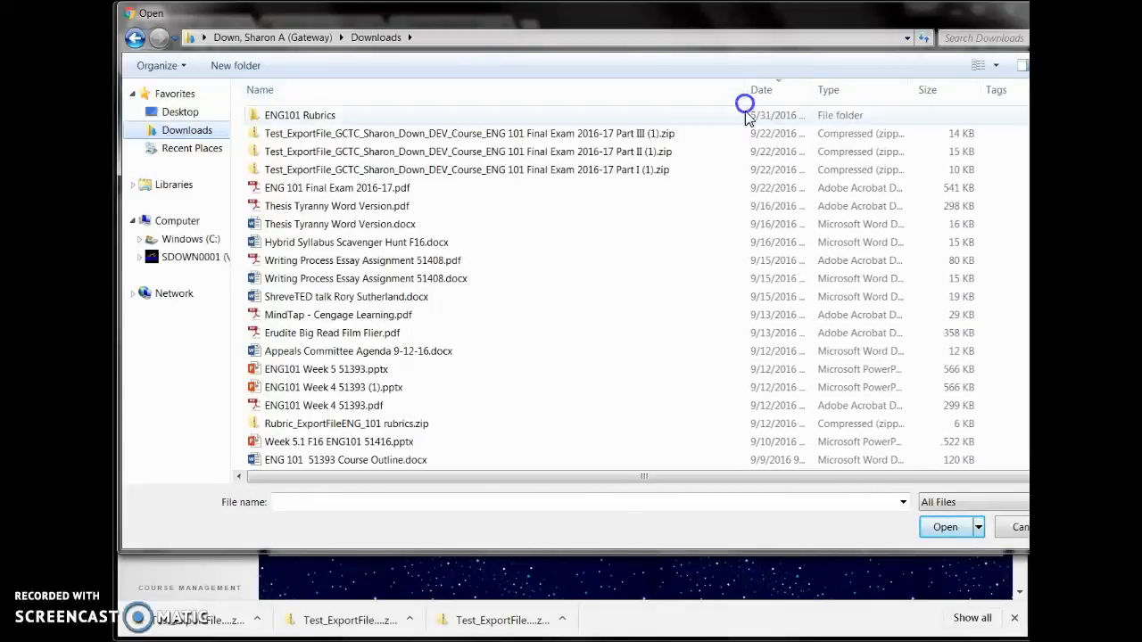
click(571, 178)
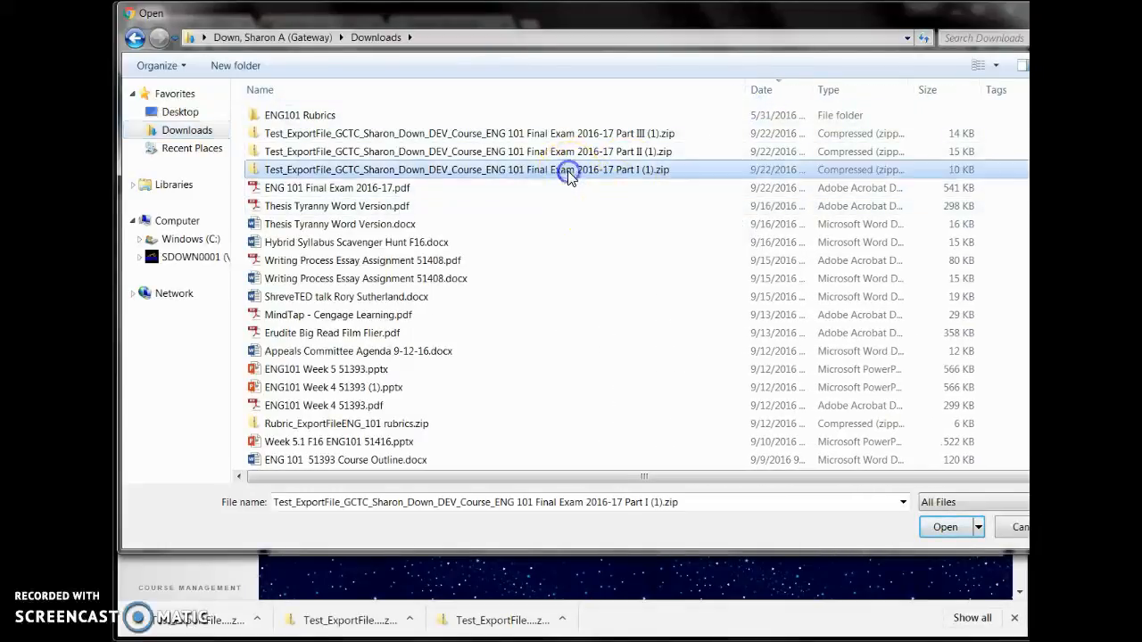
click(945, 527)
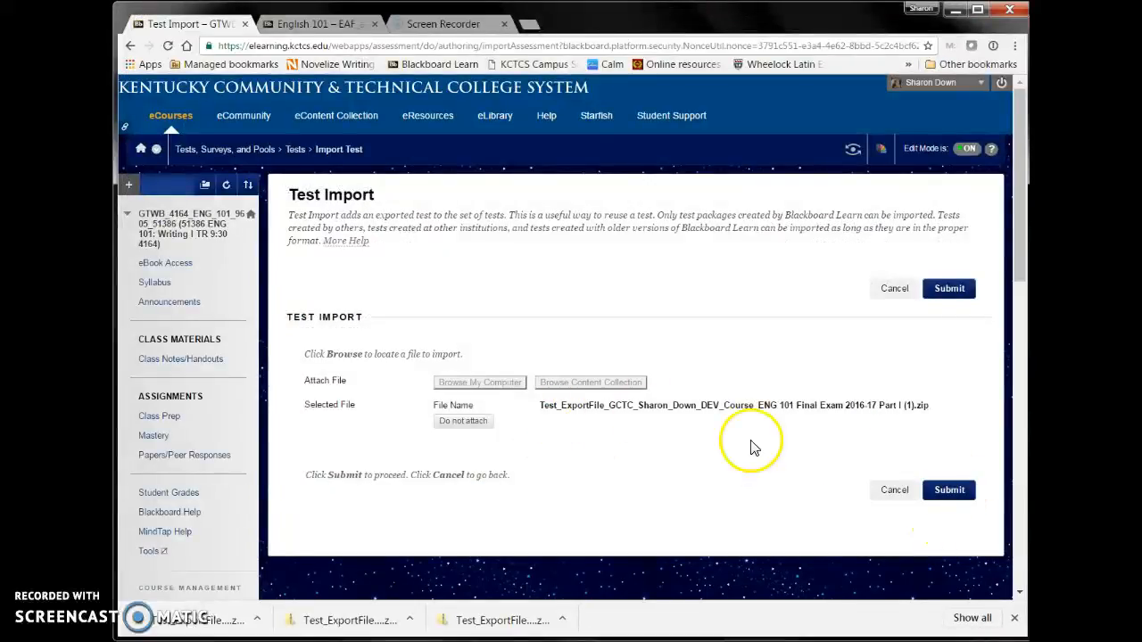
click(950, 491)
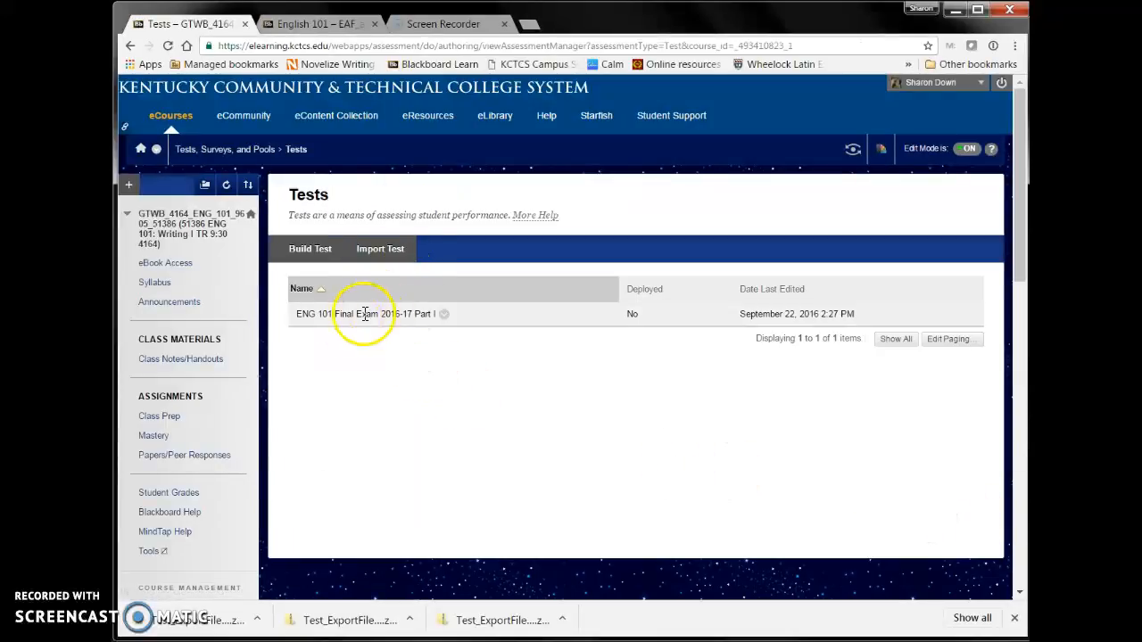
- Import the ENG 101 Final Exam 2016-17 Part II (1).zip test package from Downloads and return to the test list
click(385, 256)
click(480, 385)
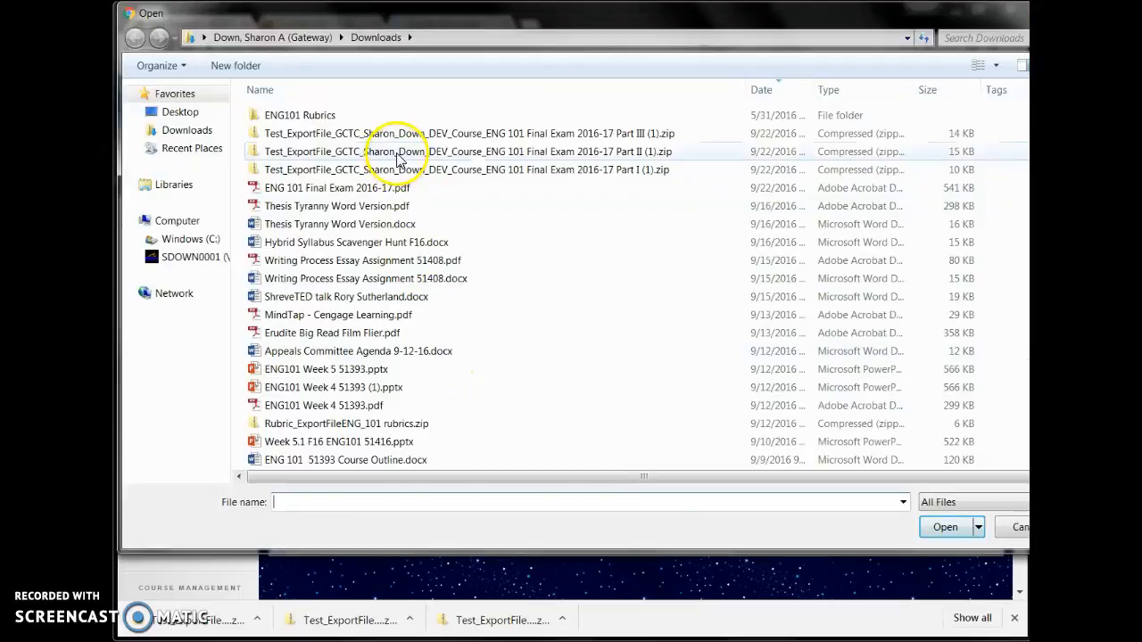
click(397, 154)
click(939, 525)
click(961, 502)
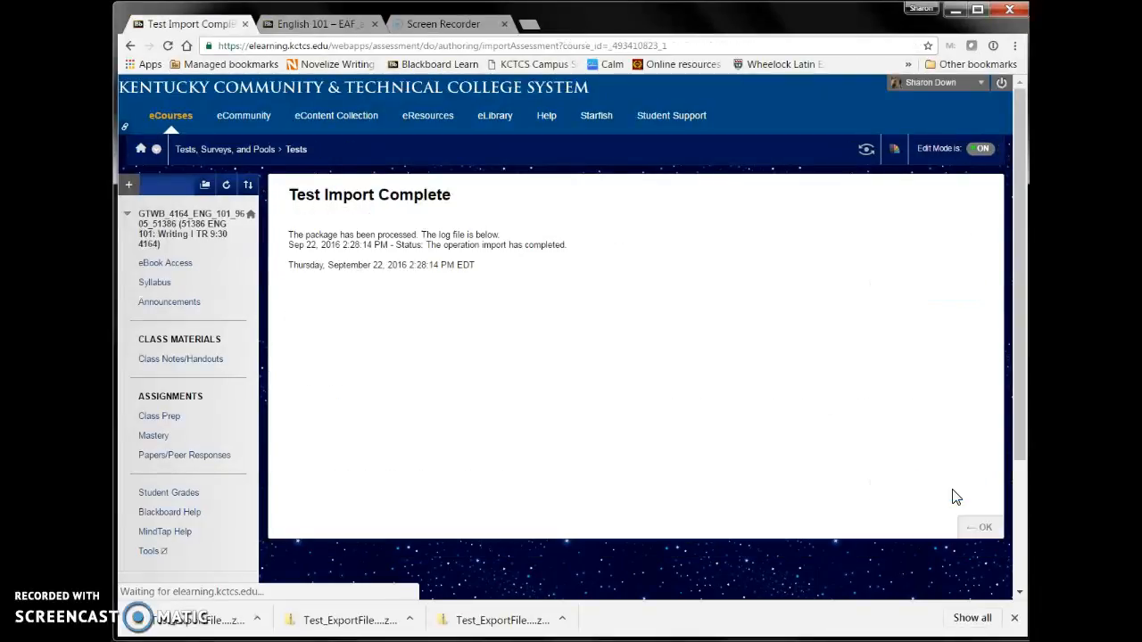
click(994, 533)
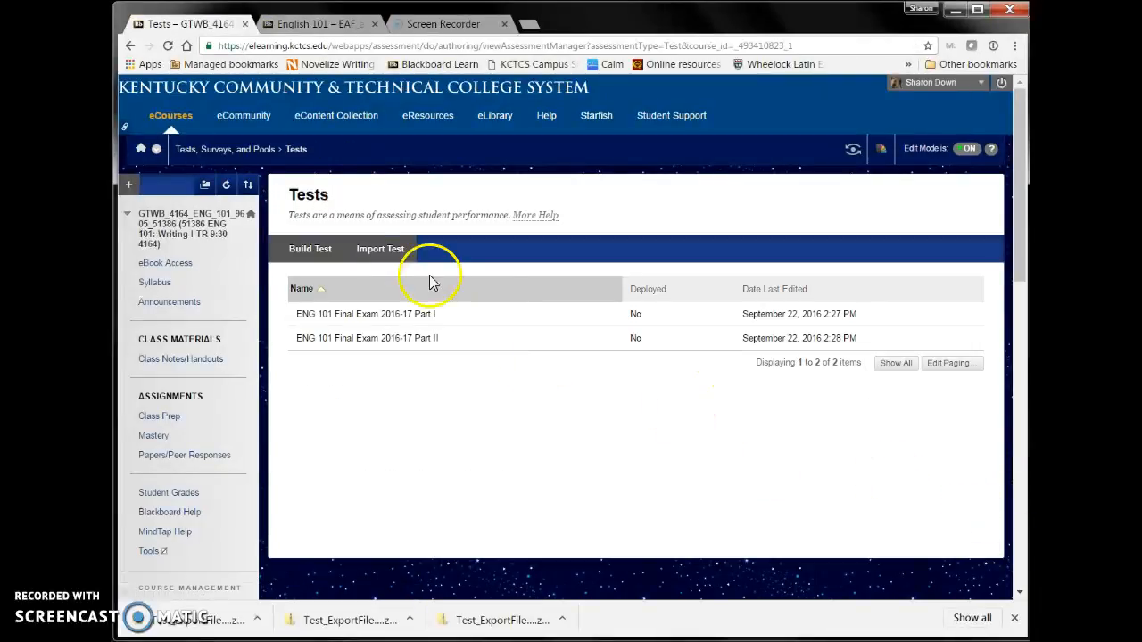
- Import the ENG 101 Final Exam 2016-17 Part III (1).zip test package from Downloads and return to the test list
click(378, 252)
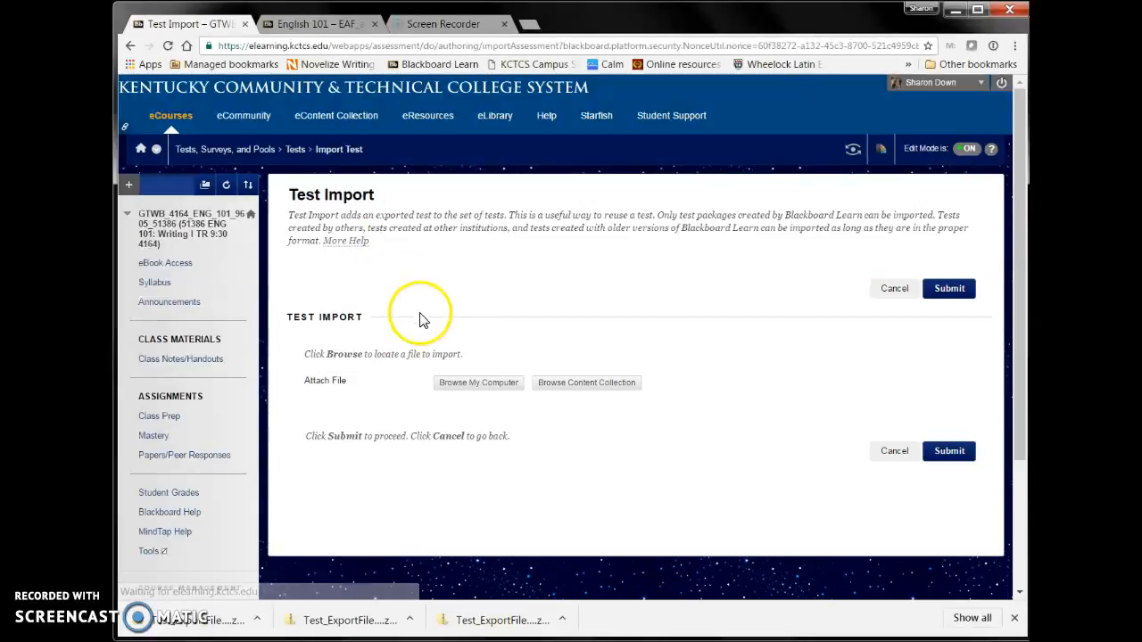
click(478, 382)
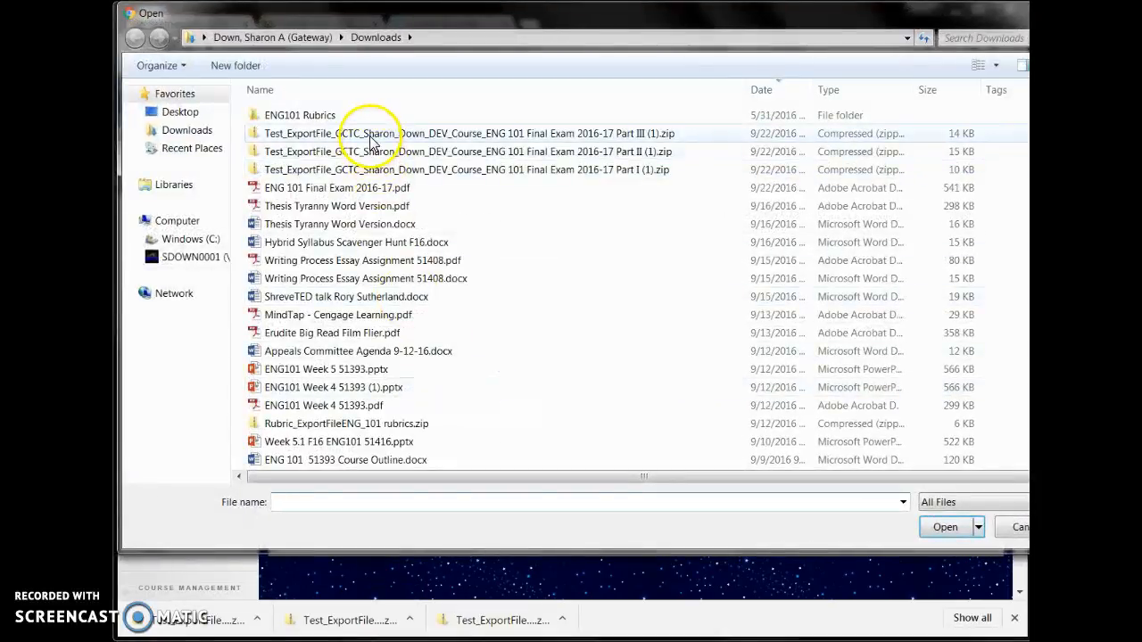
click(369, 136)
click(945, 527)
click(949, 494)
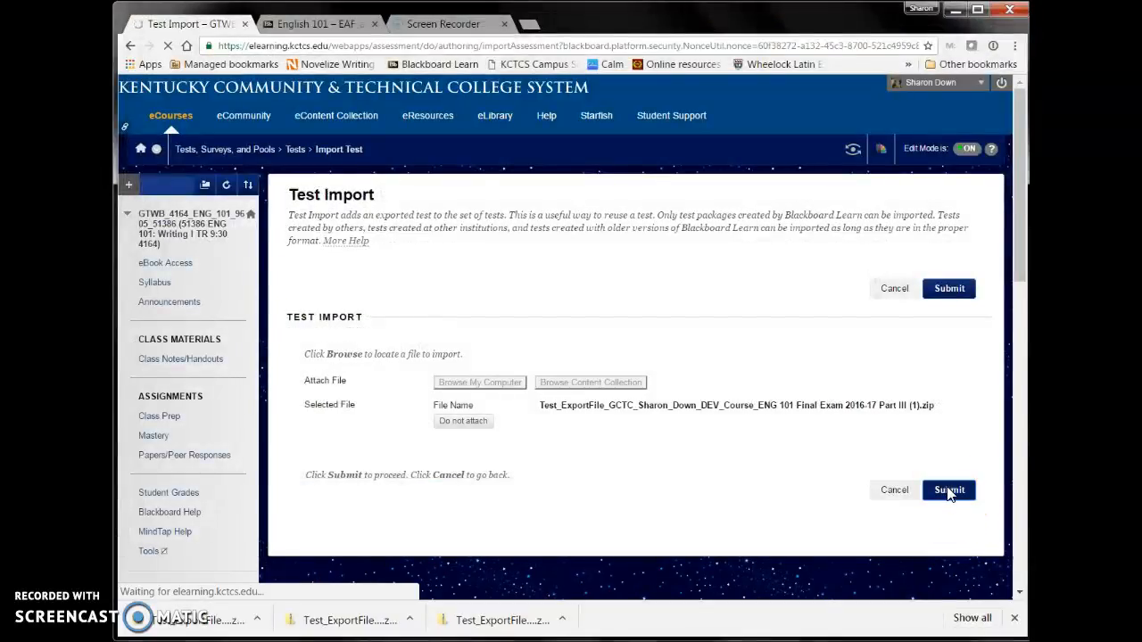
click(981, 528)
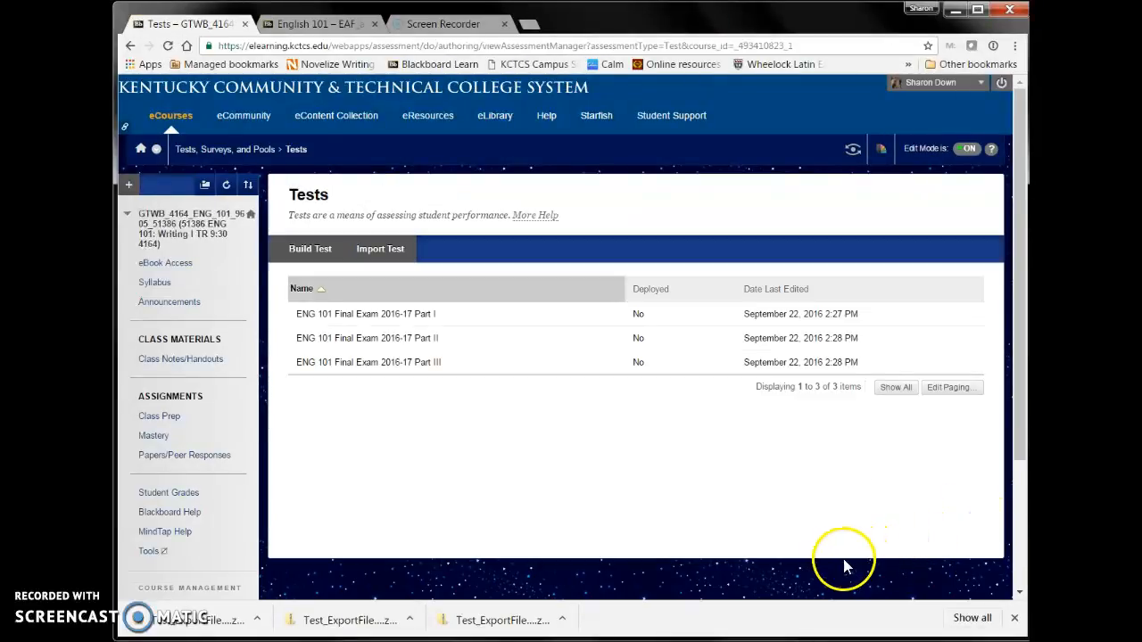